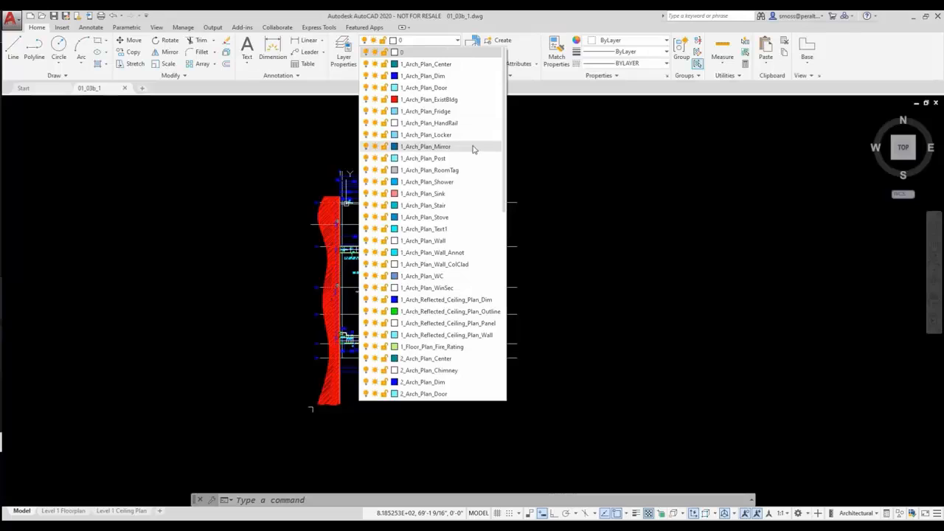
Look through the drawing's layer list, from the 1_Arch_Plan layers down to the TB title block layers
scroll(473, 148, down, 8)
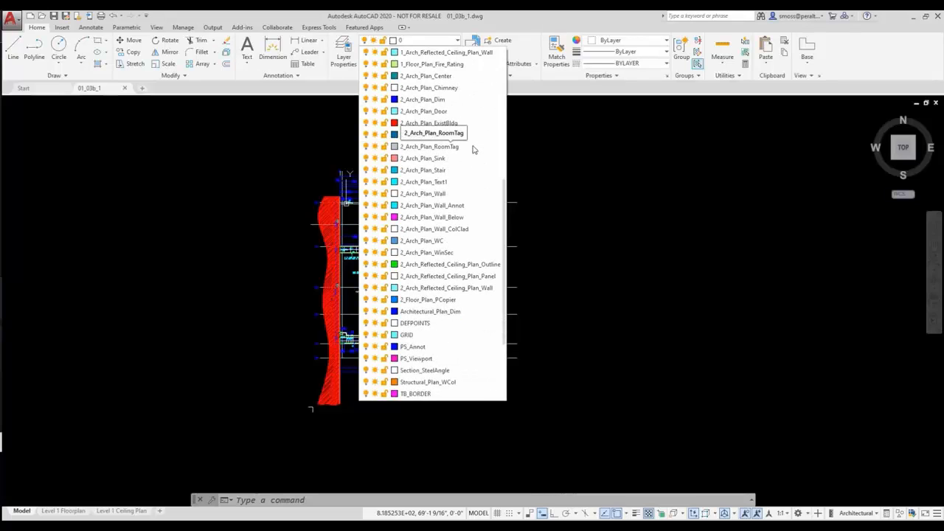
scroll(472, 149, down, 4)
scroll(473, 150, up, 4)
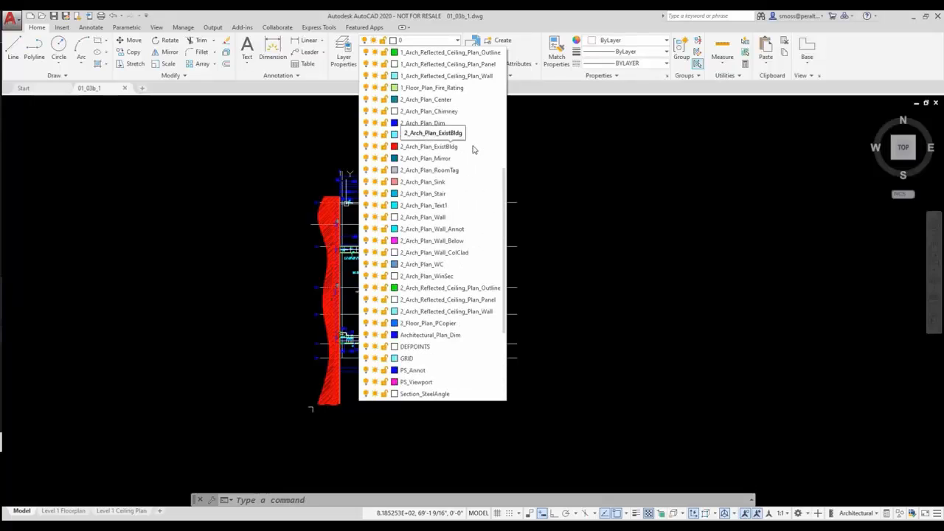
scroll(473, 150, up, 3)
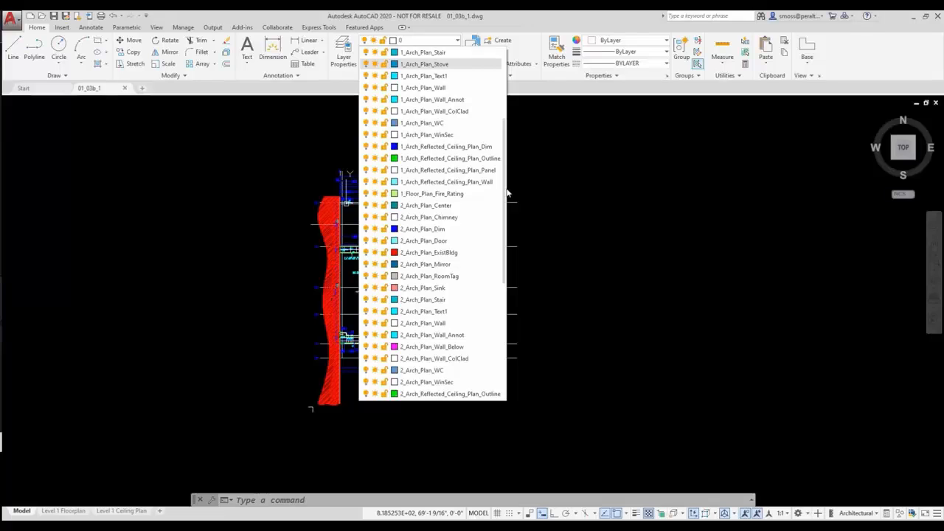
scroll(496, 192, down, 3)
scroll(496, 191, down, 4)
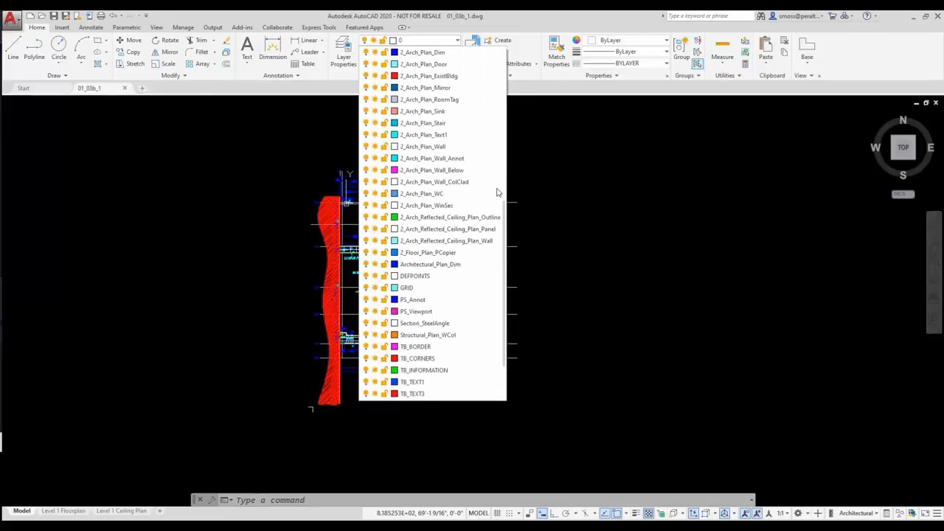
click(590, 197)
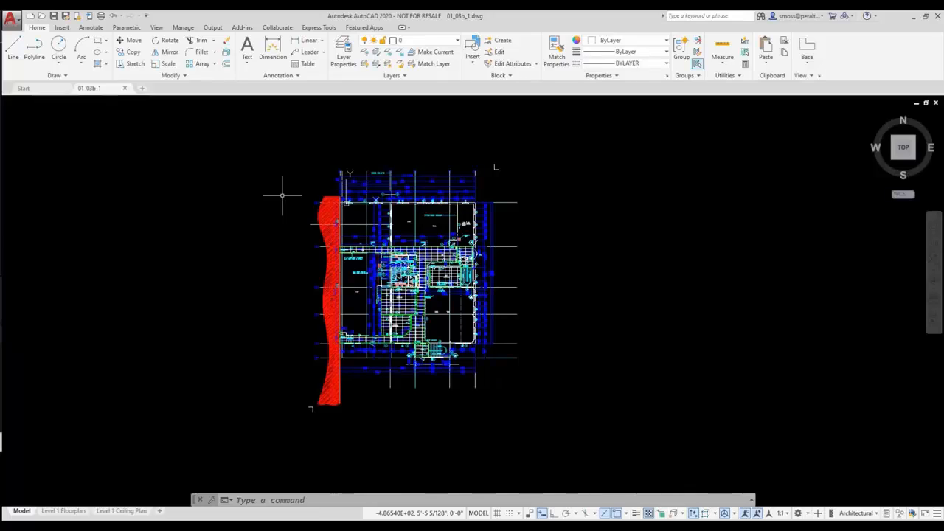
Create a layer properties filter named 1_Arch_plan that matches layer names 1_Arch_Plan*
click(347, 62)
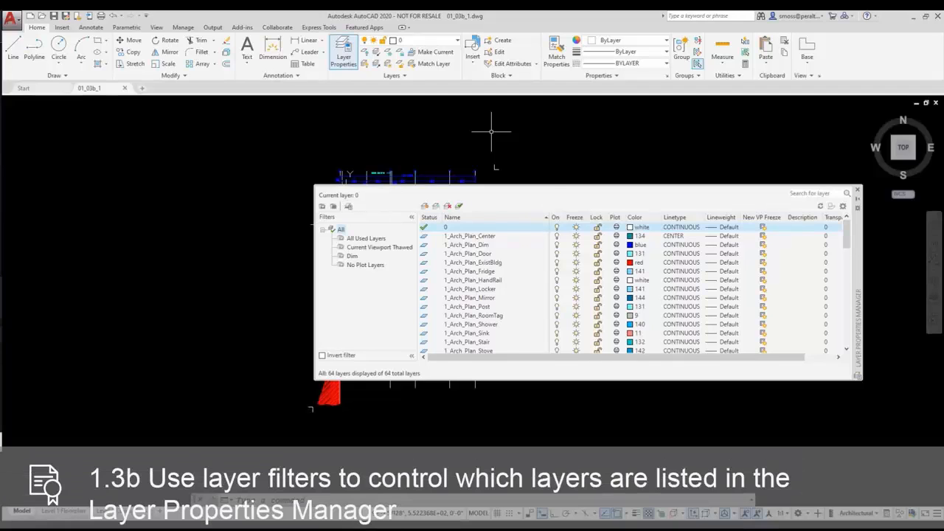
right_click(341, 231)
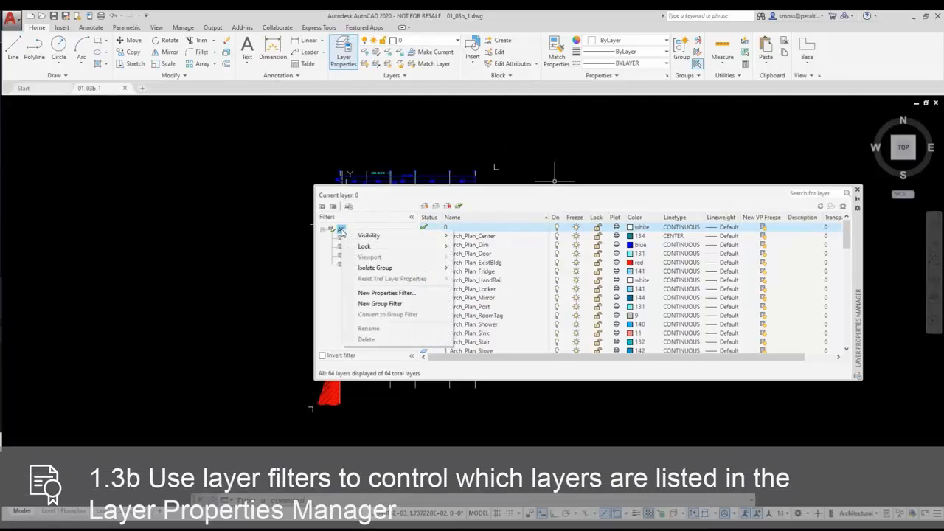
click(425, 294)
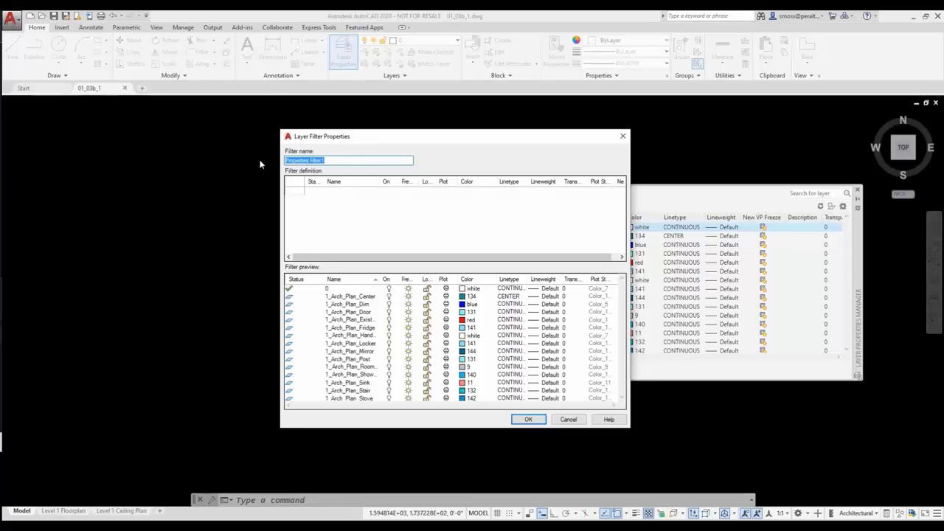
text(1_Arch_plan)
click(326, 190)
text(1_Arch)
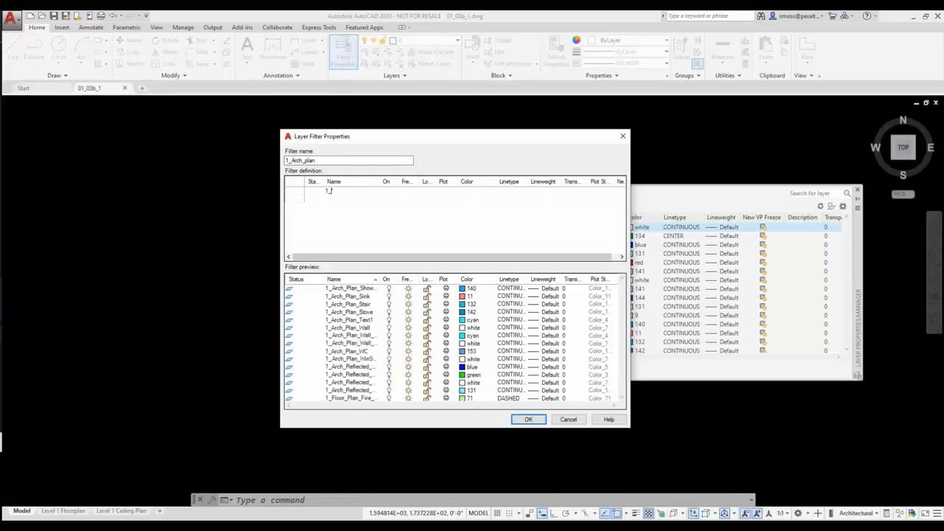
text(_Plan*)
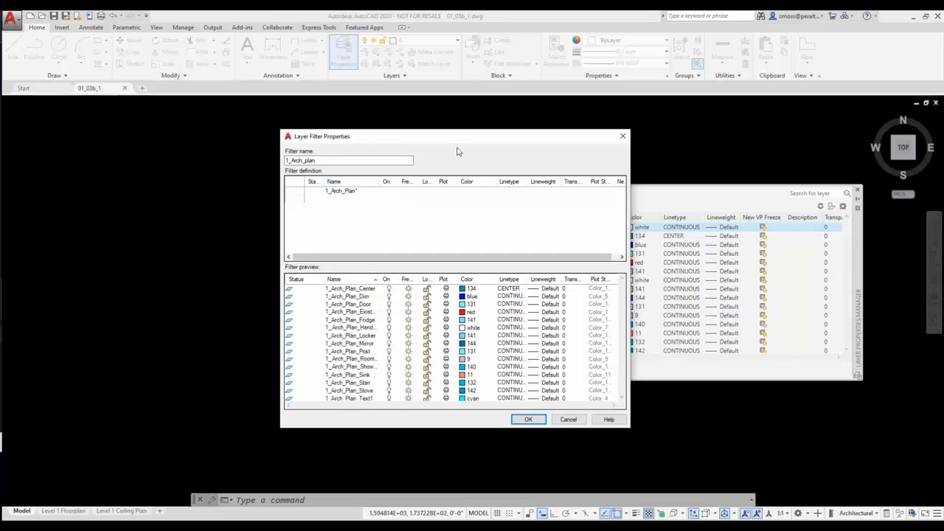
drag(451, 139, 321, 148)
text(*)
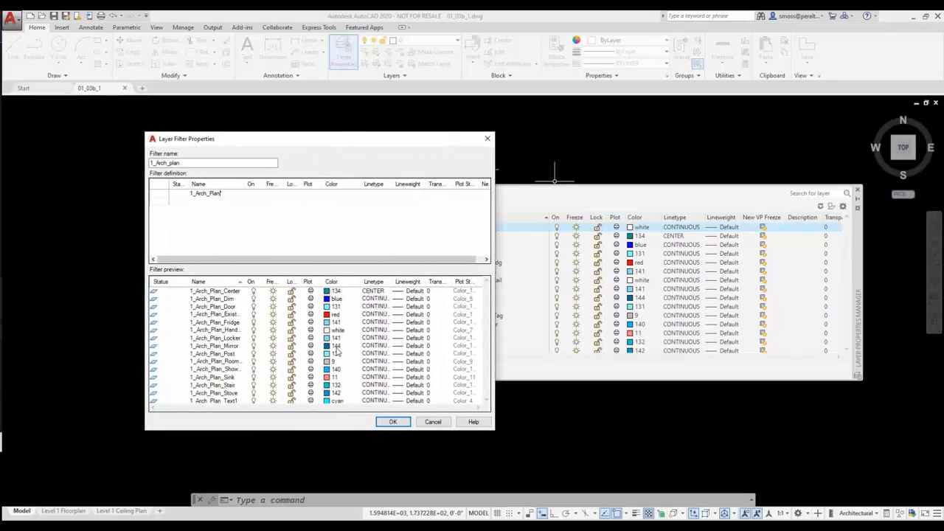
drag(307, 432, 306, 463)
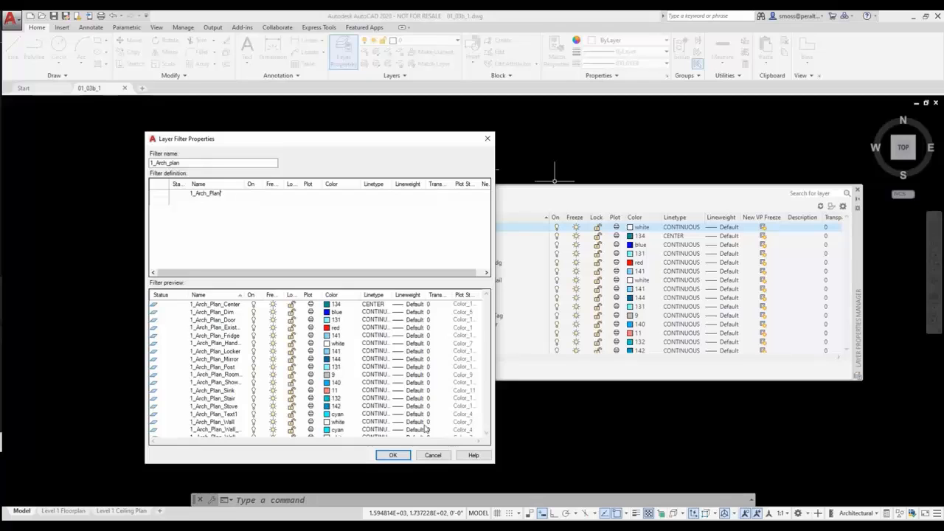
click(392, 455)
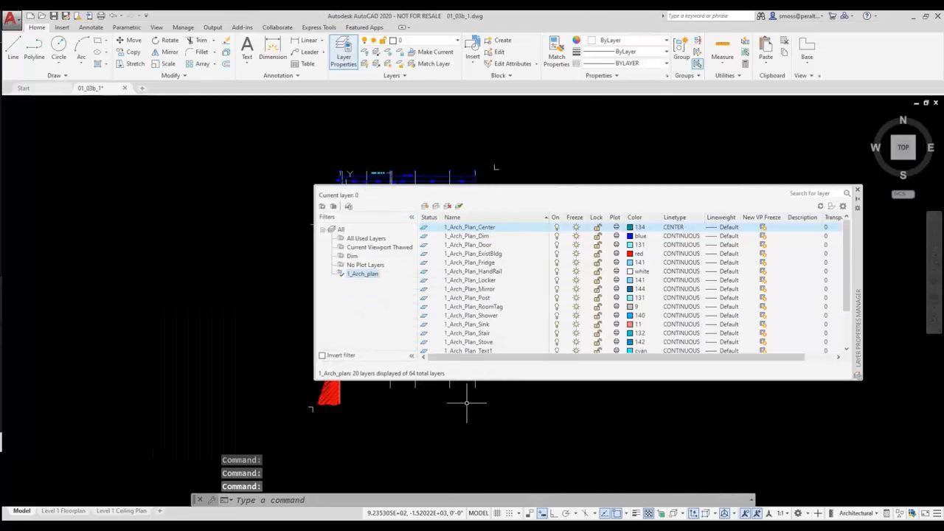
Isolate the 1_Arch_plan filter's layers in all viewports, and move and narrow the layer palette to uncover the floor plan
click(411, 41)
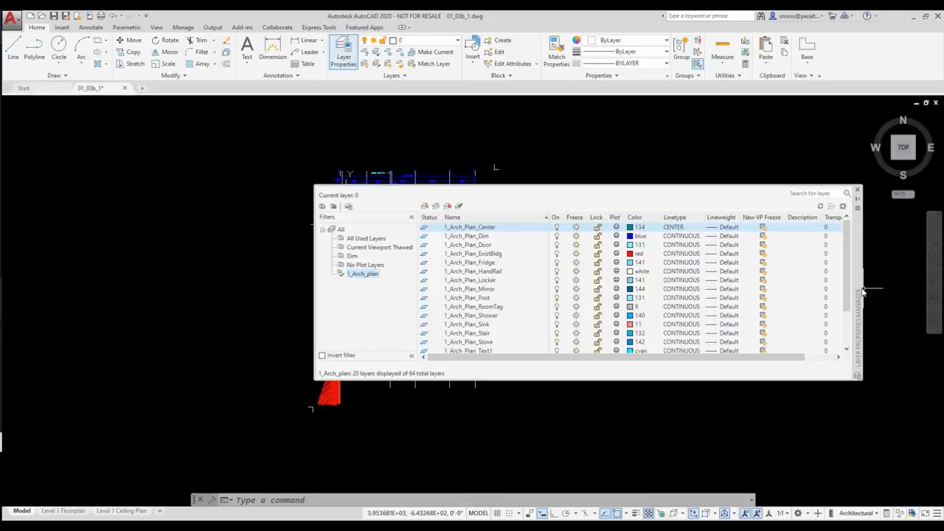
drag(863, 291, 828, 394)
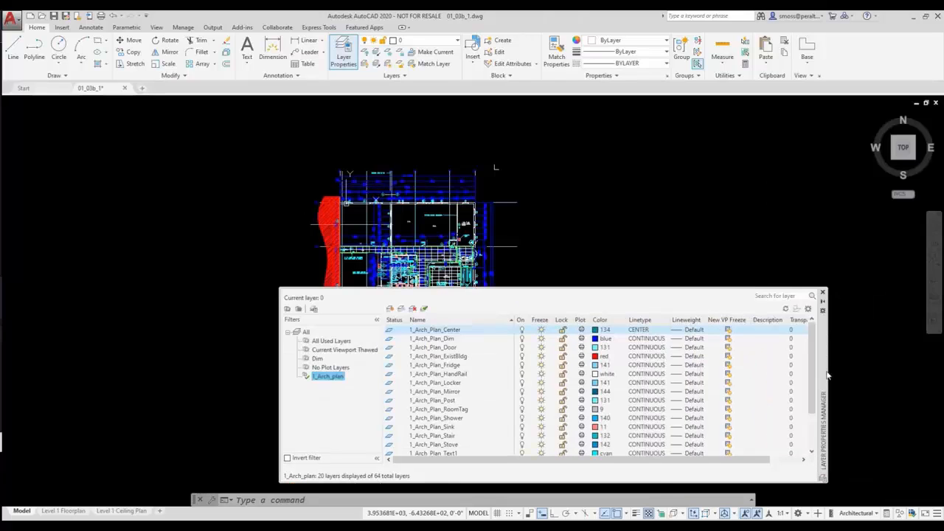
right_click(330, 376)
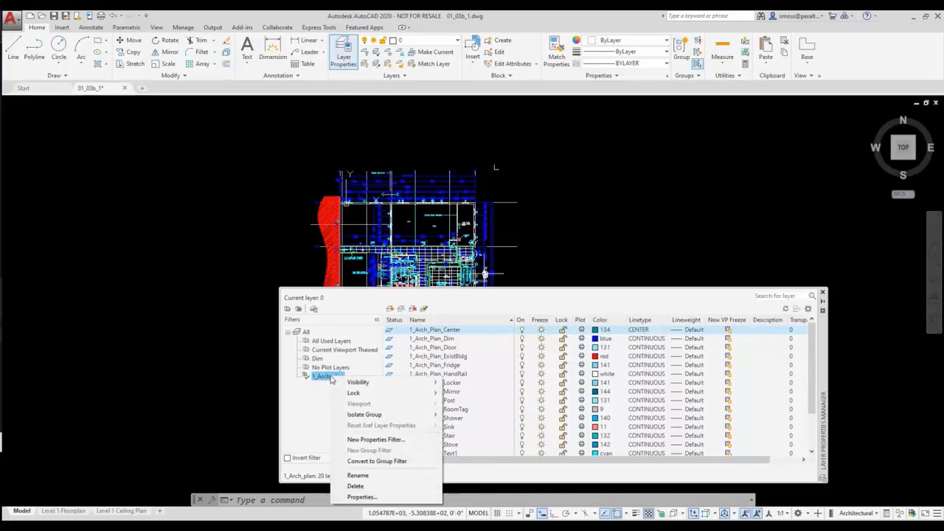
mouse_move(382, 418)
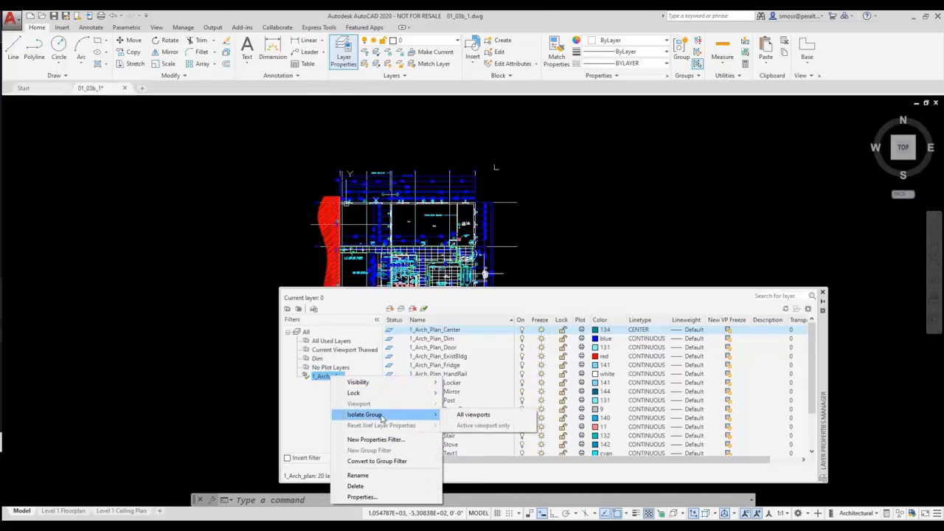
click(474, 418)
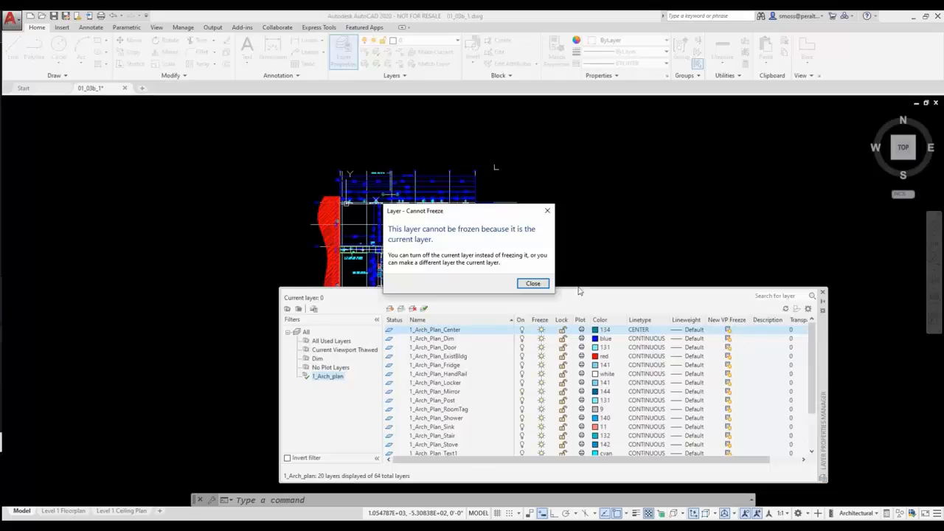
click(532, 285)
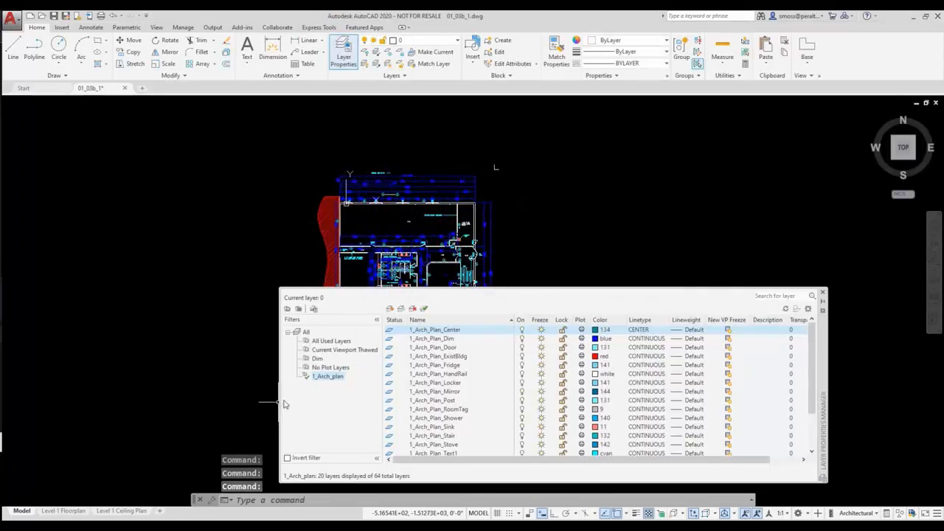
drag(280, 402, 522, 402)
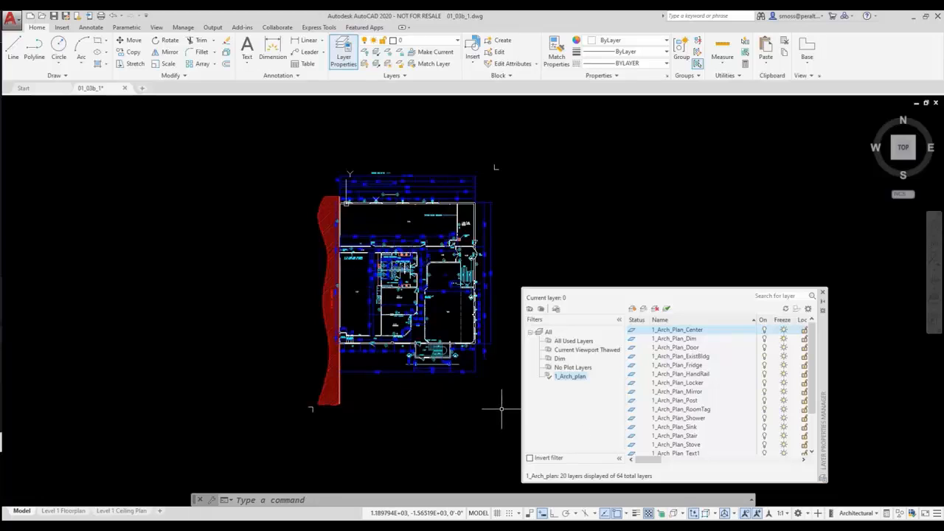
List all layers again in the layer palette and move the palette up beside the floor plan
double_click(548, 332)
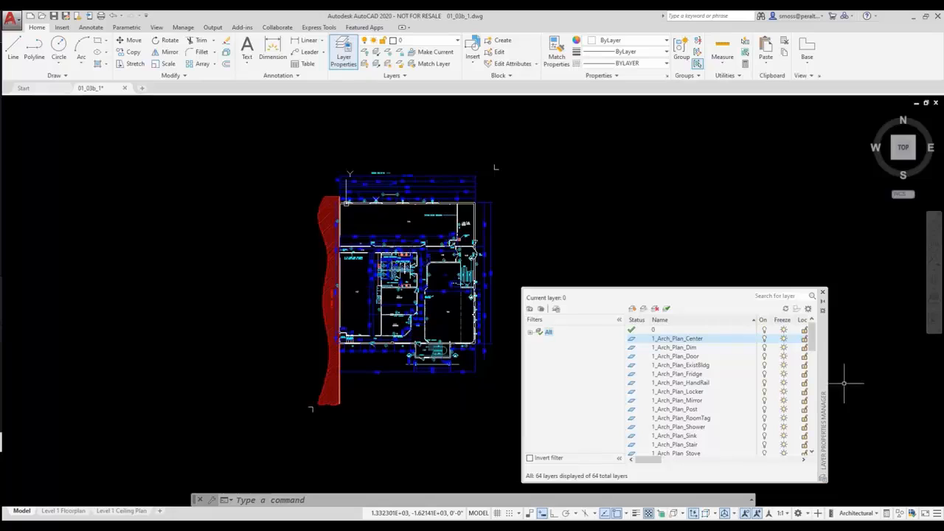
mouse_move(807, 337)
mouse_down()
mouse_move(812, 448)
mouse_move(812, 337)
mouse_up()
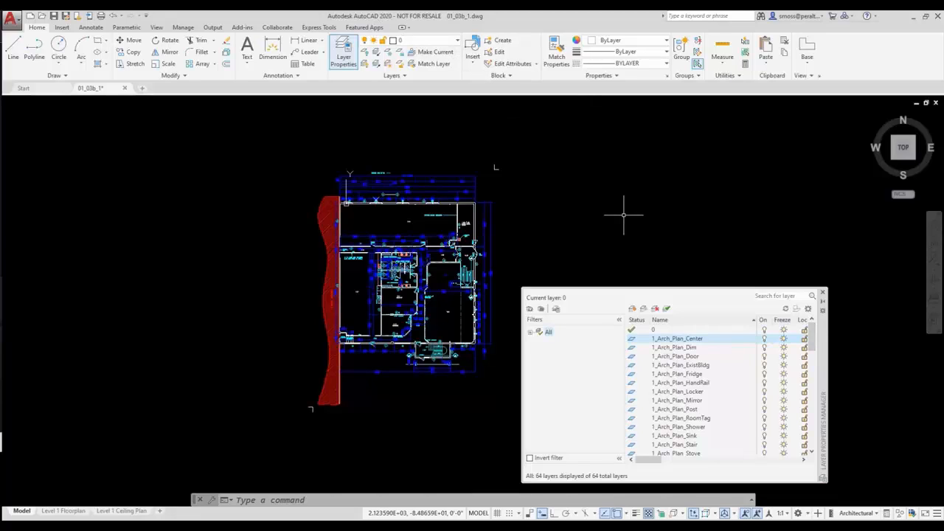
drag(821, 368, 817, 247)
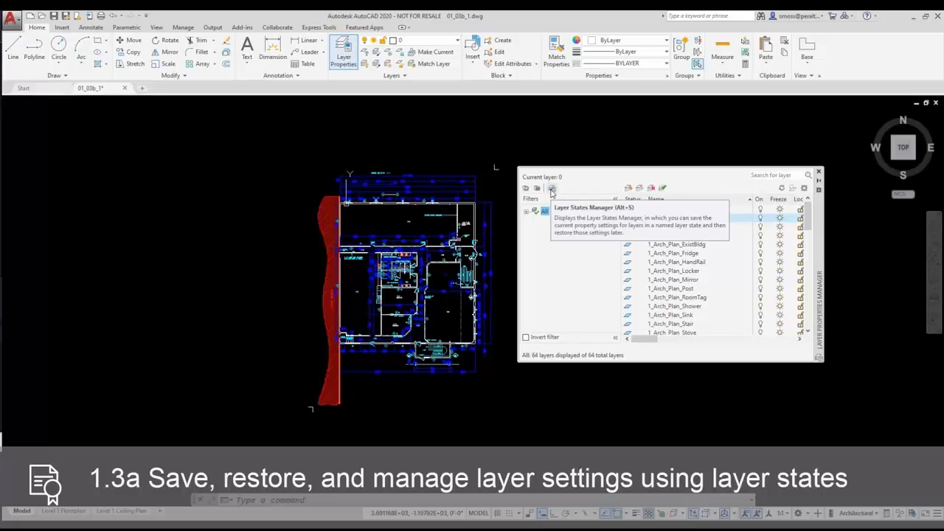
Save the current layer settings as a new layer state named Level 1 Floor Plan
click(551, 192)
drag(549, 158, 705, 235)
click(720, 255)
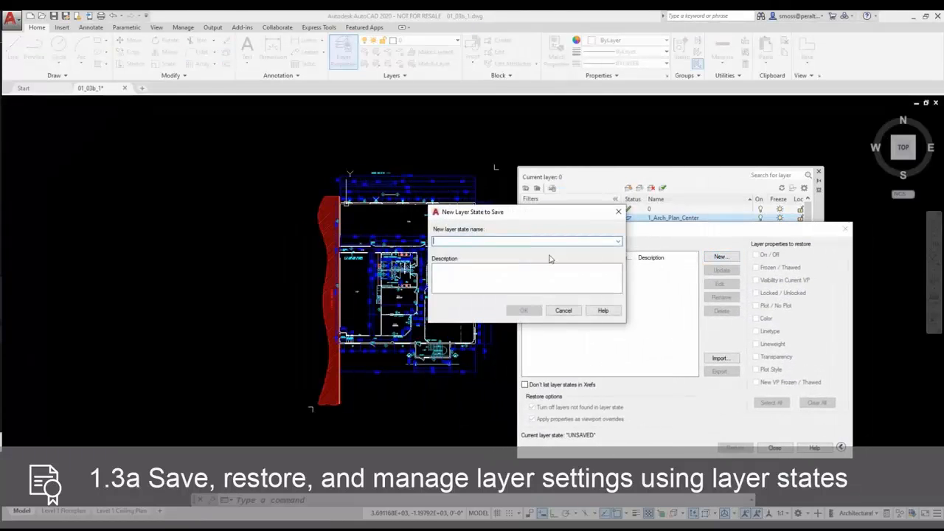
drag(537, 215, 651, 225)
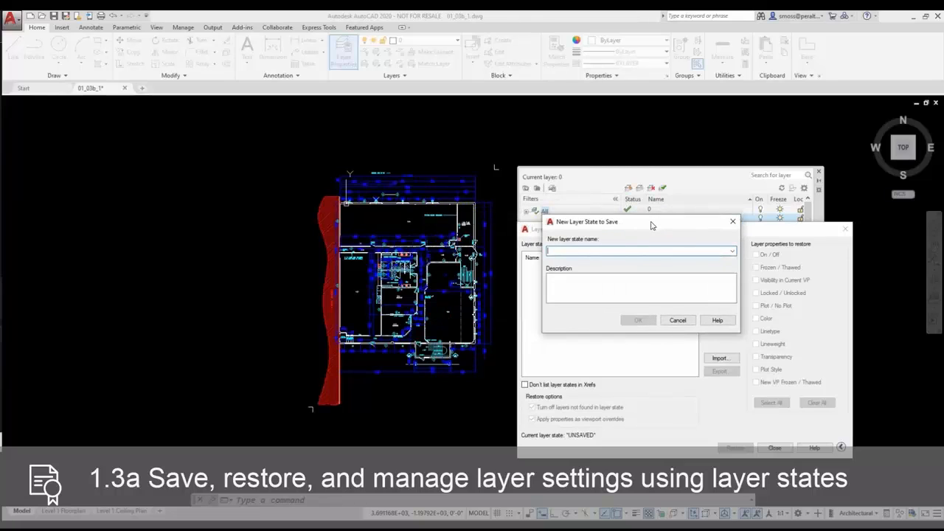
text(L)
key(BackSpace)
text(L)
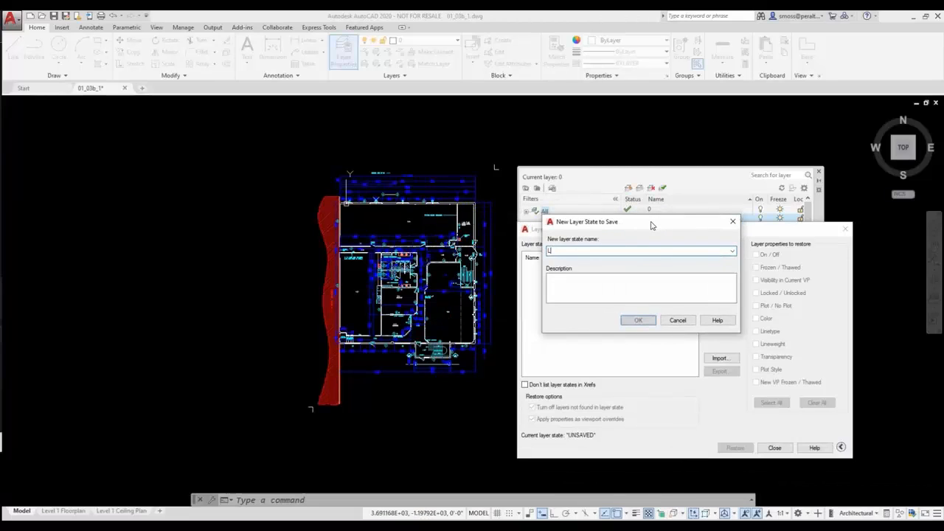
text(evel 1 F)
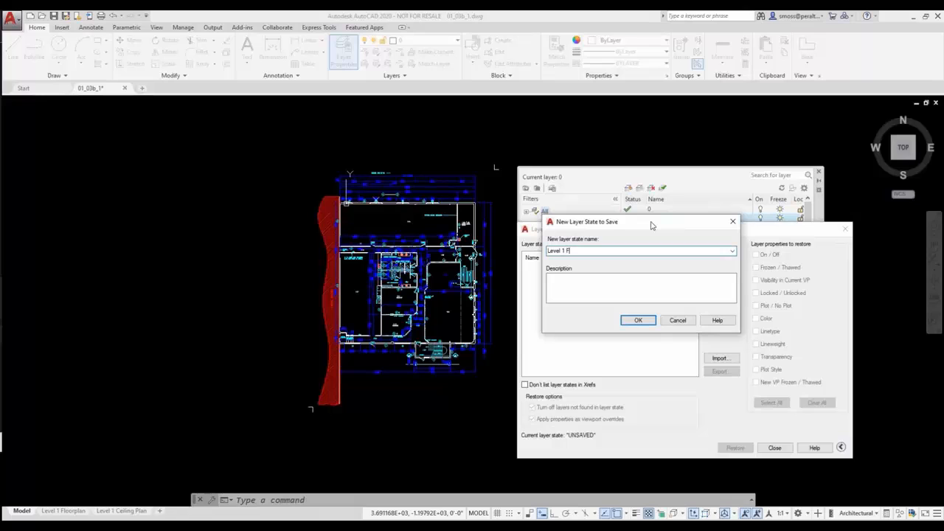
text(loor Plan)
click(636, 321)
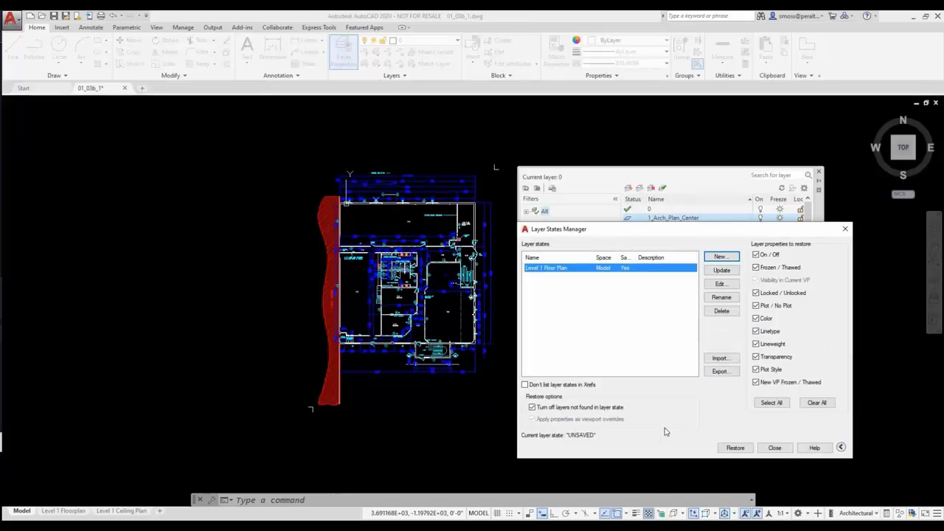
click(774, 447)
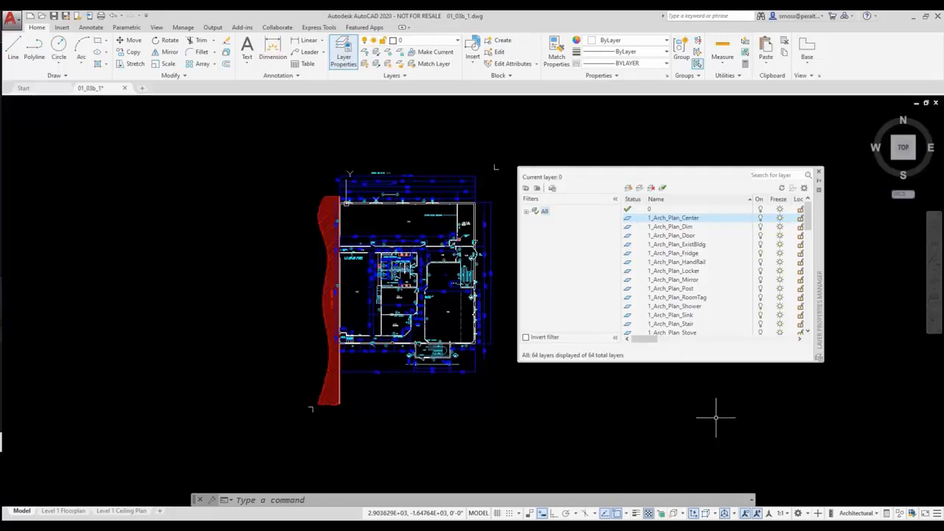
Create a layer properties filter named 1_Arch_Reflected that matches layer names 1_Arch_Ref*
click(526, 211)
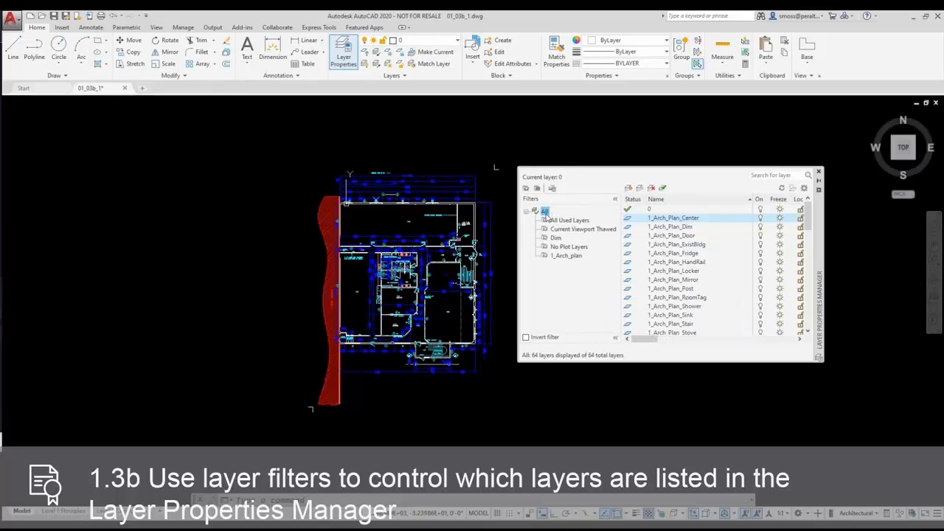
right_click(546, 213)
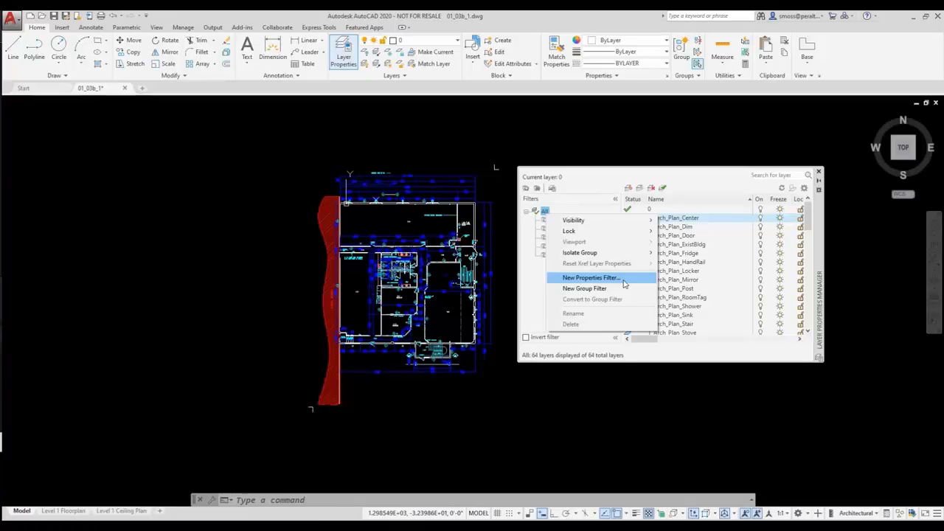
click(623, 283)
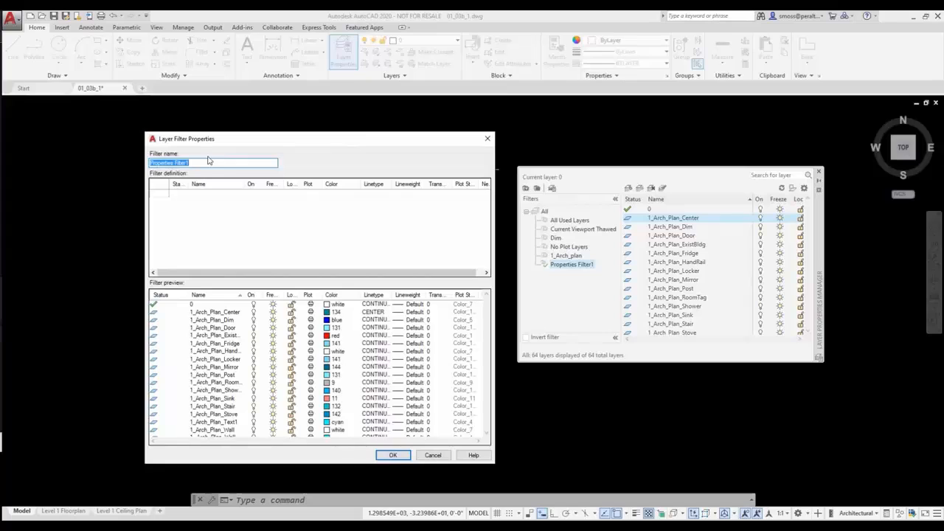
text(1_)
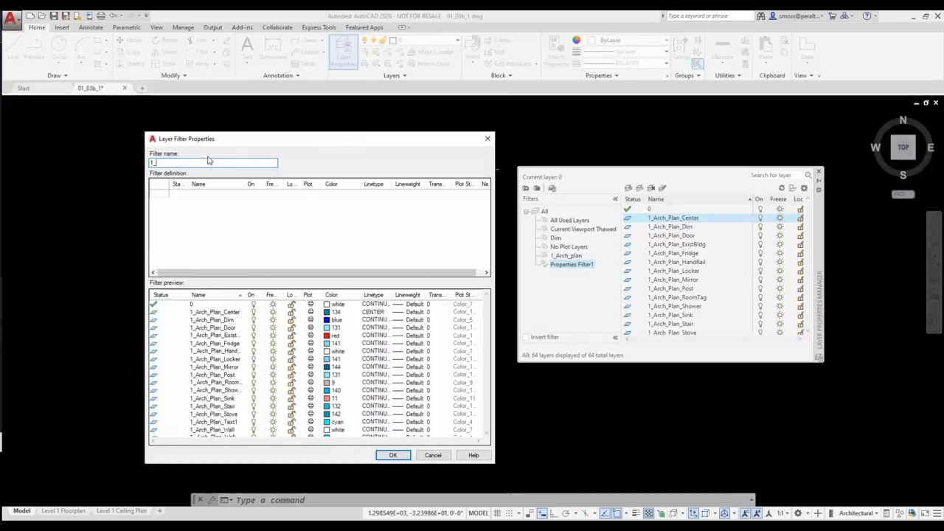
text(Arch_Reflected)
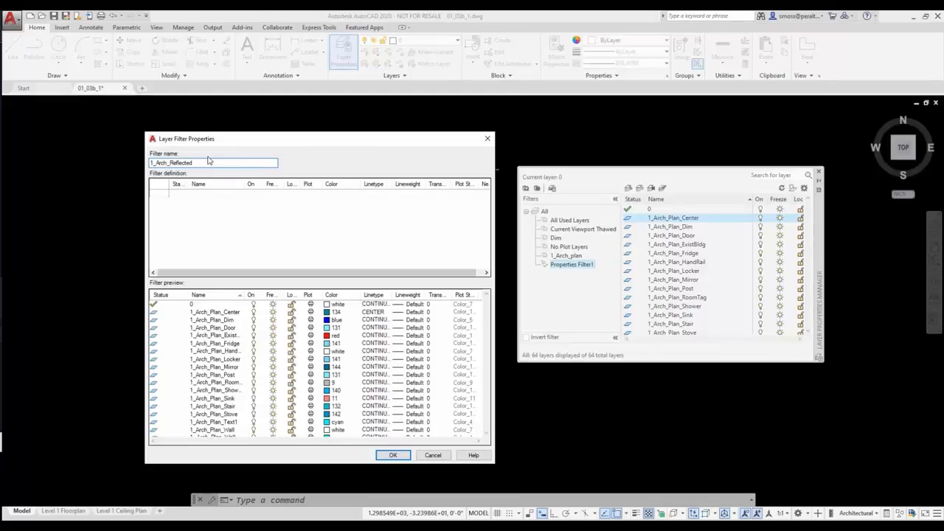
click(207, 193)
text(1*)
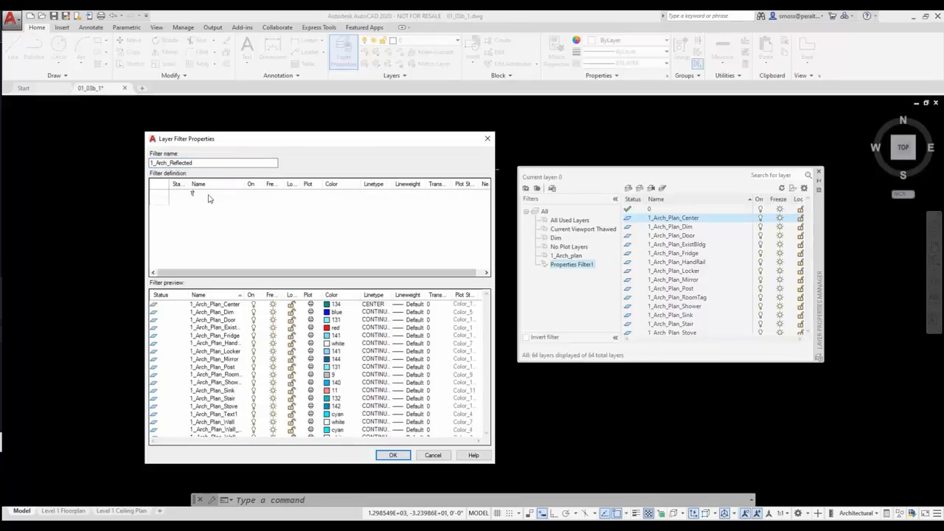
text(_Arch_)
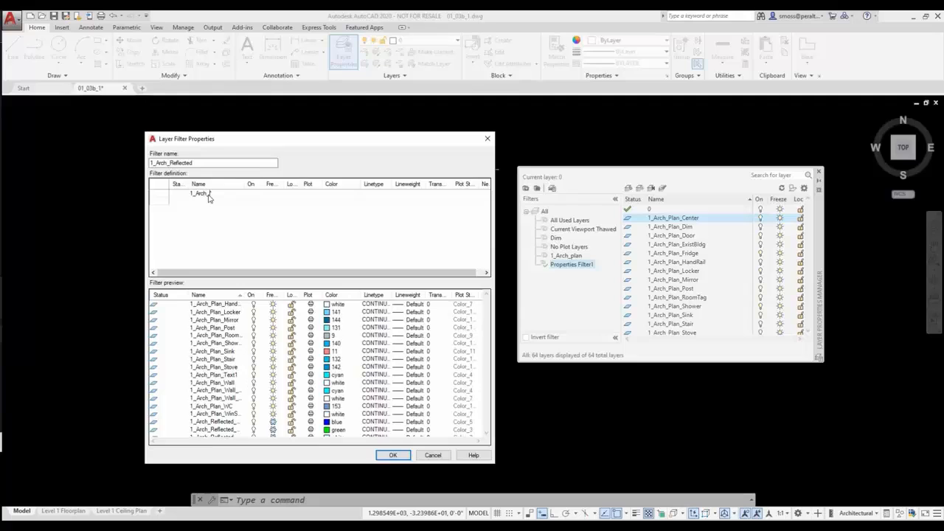
text(R)
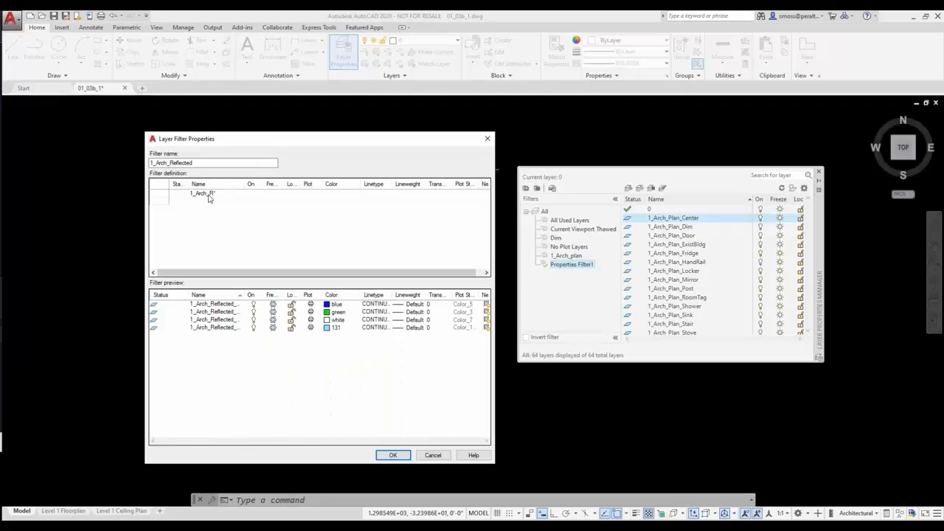
text(ef)
click(393, 455)
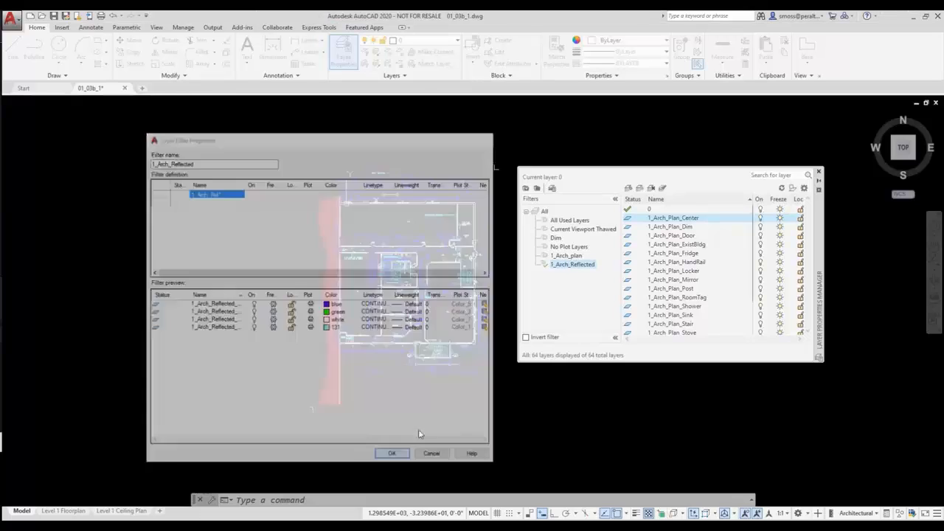
Thaw all layers and isolate the 1_Arch_Reflected filter's layers in all viewports
click(399, 64)
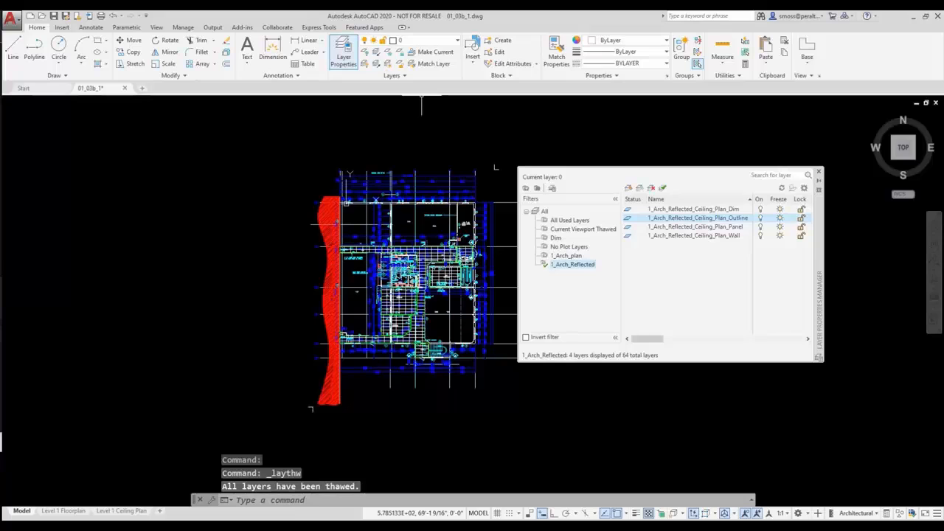
right_click(566, 268)
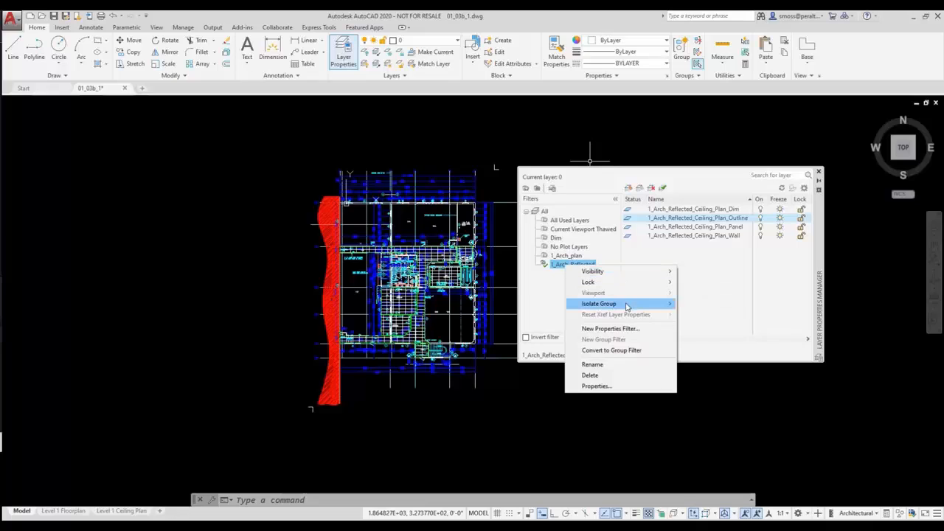
mouse_move(626, 306)
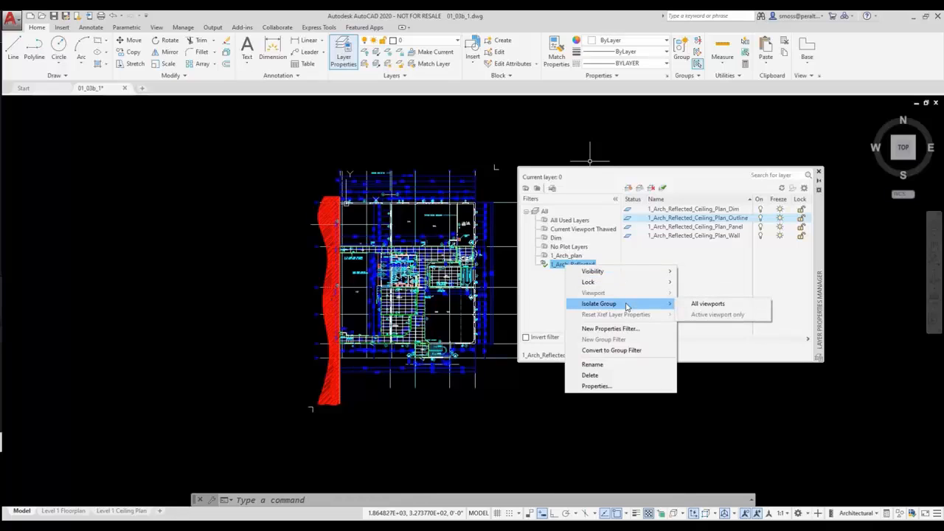
click(713, 307)
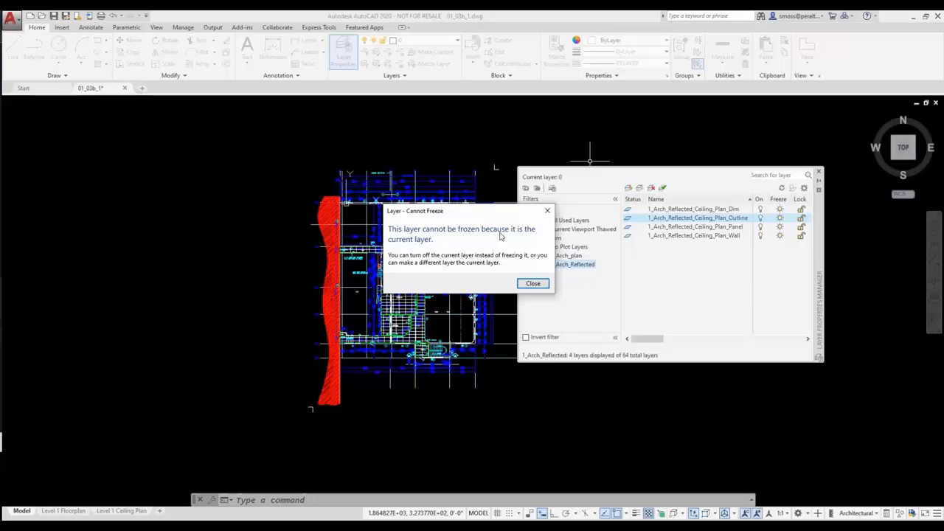
click(532, 284)
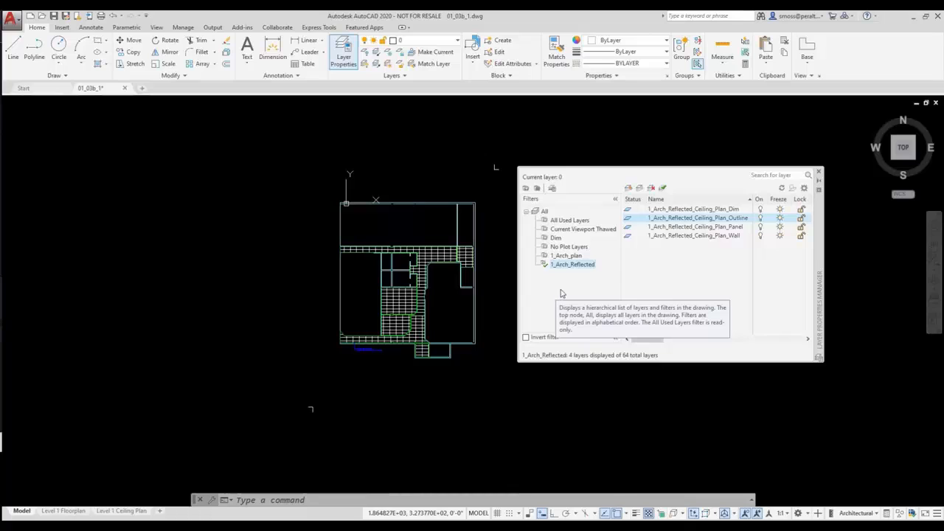
Save the current layer settings as a new layer state named Level 1 Ceiling Plan and close the layer palette
click(552, 188)
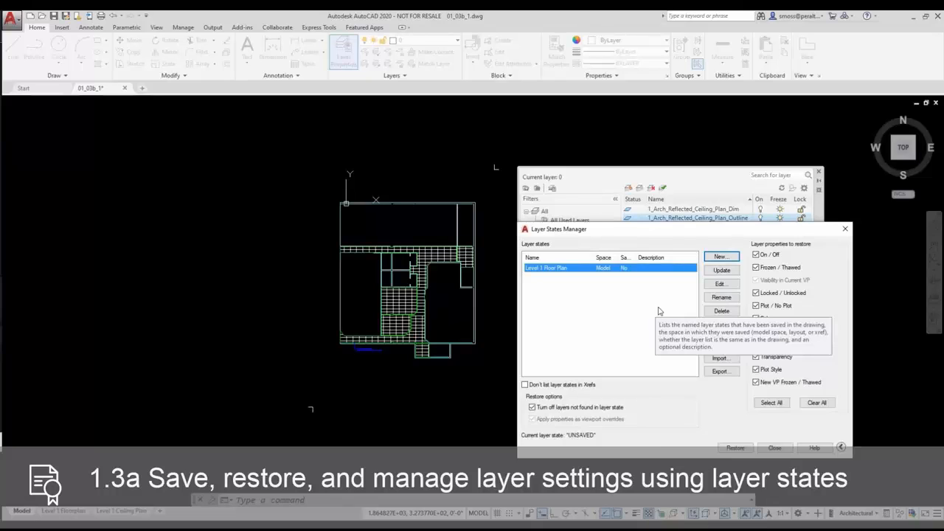
click(721, 256)
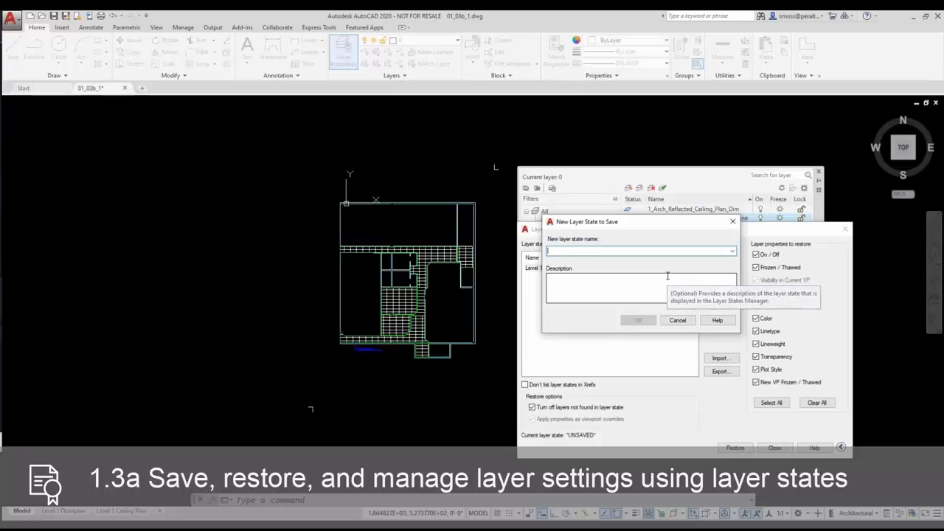
text(Level)
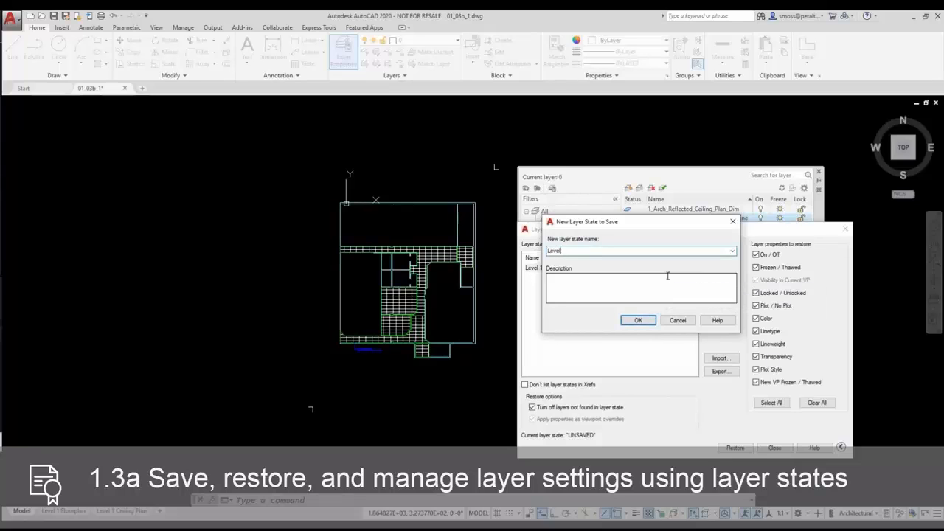
text( 1 Ceilin)
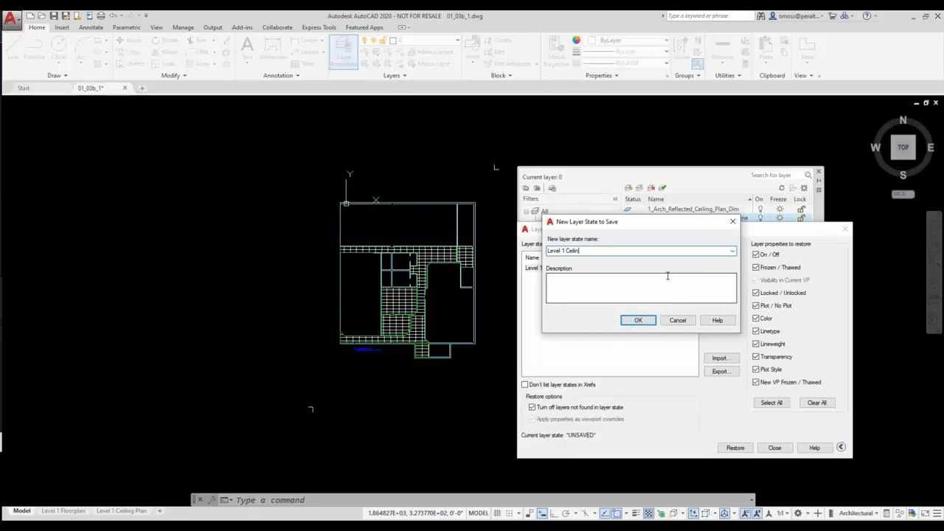
text(g Plan)
click(638, 319)
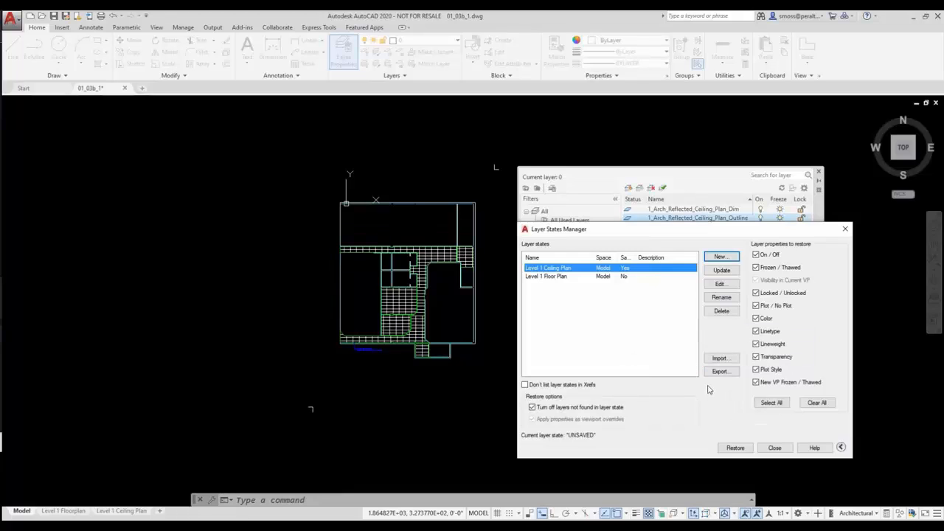
click(774, 448)
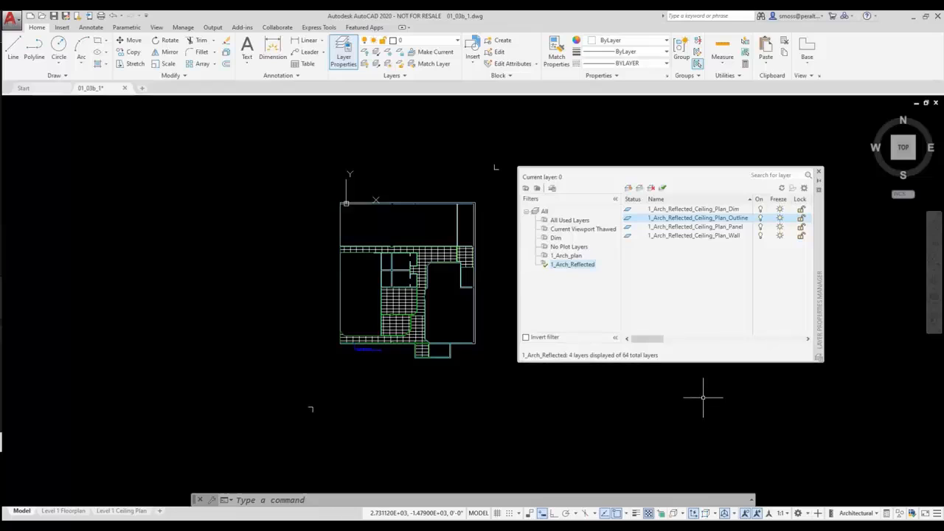
click(817, 173)
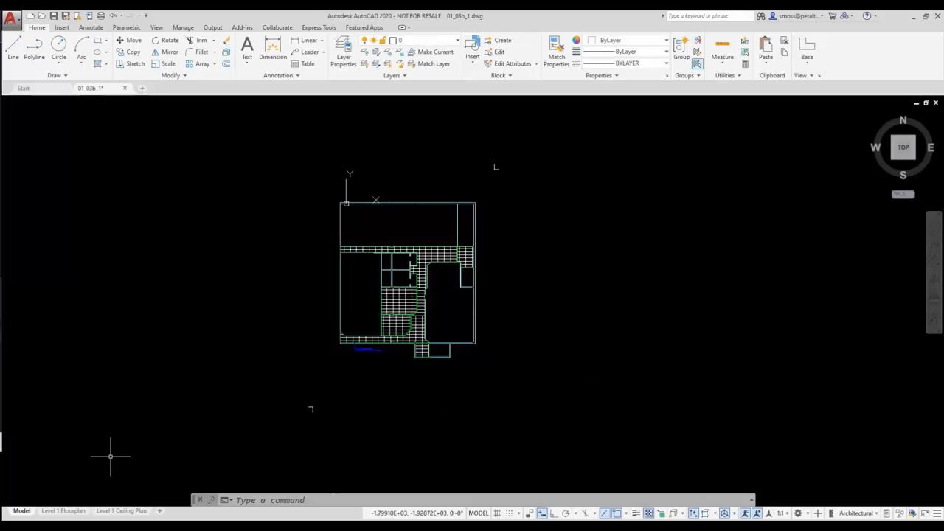
Restore the Level 1 Floor Plan layer state inside the viewport of the Level 1 Floorplan layout
mouse_move(60, 517)
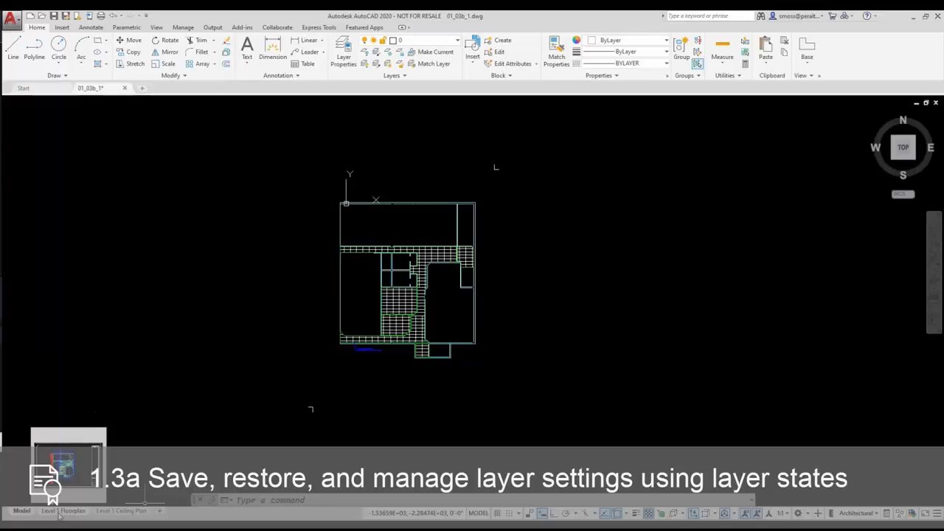
click(62, 513)
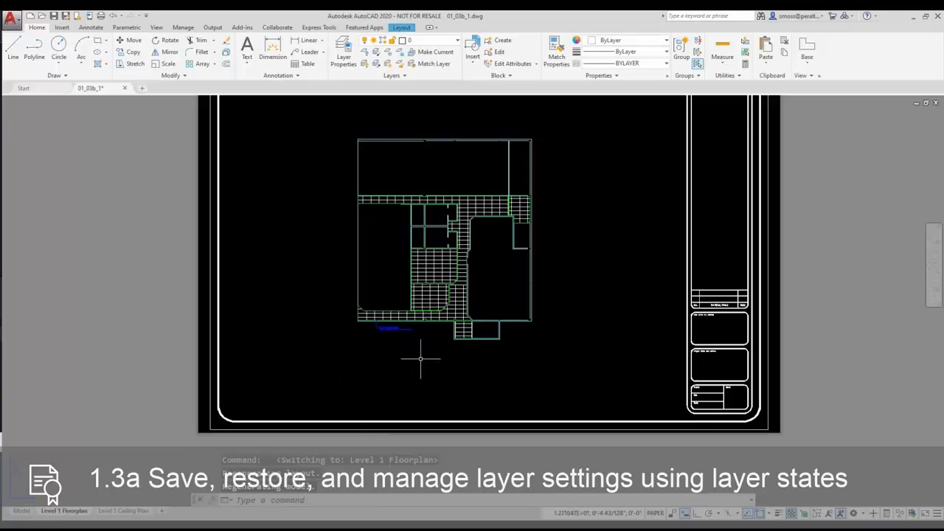
double_click(385, 258)
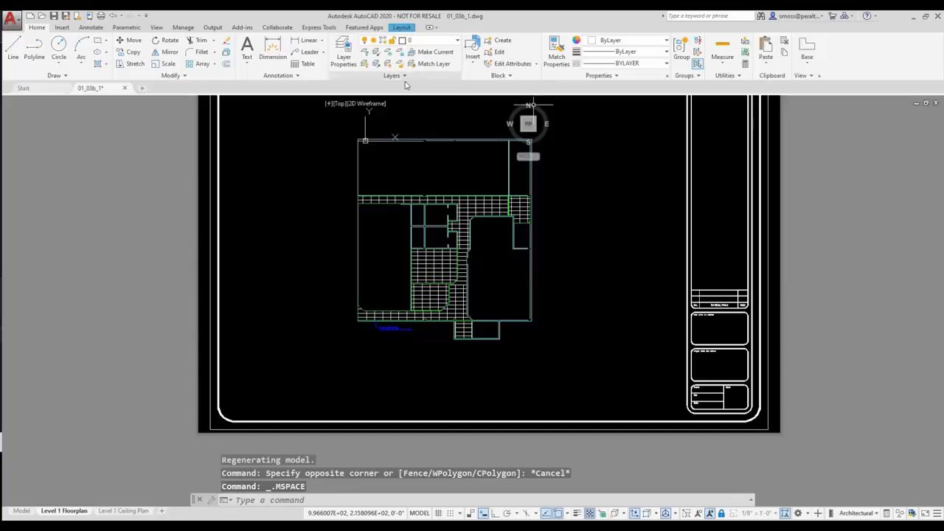
click(404, 83)
click(418, 89)
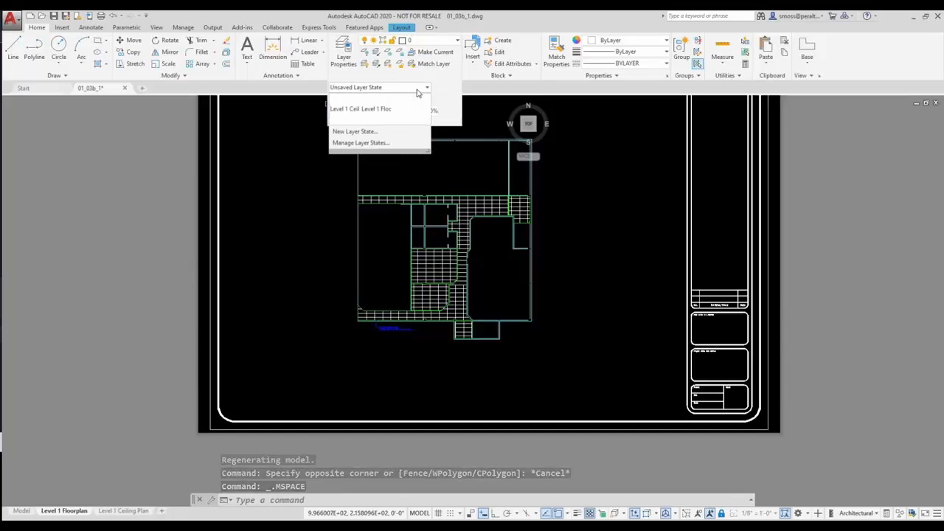
click(380, 110)
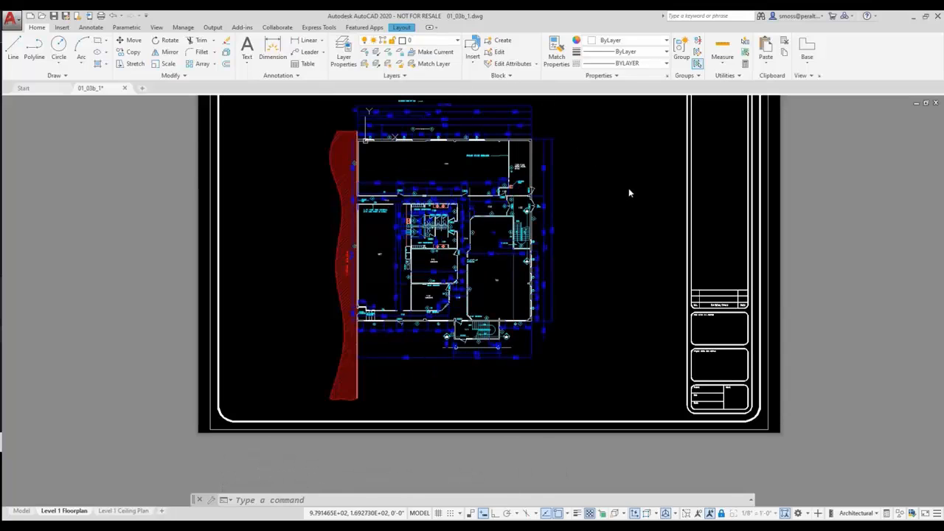
Restore the Level 1 Ceiling Plan layer state inside the Level 1 Ceiling Plan layout's viewport and return to paper space
click(123, 511)
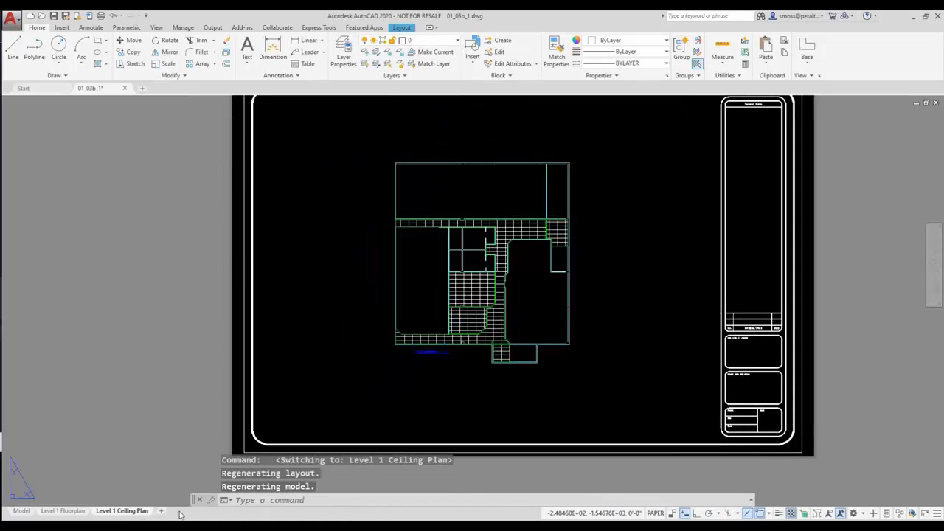
double_click(463, 199)
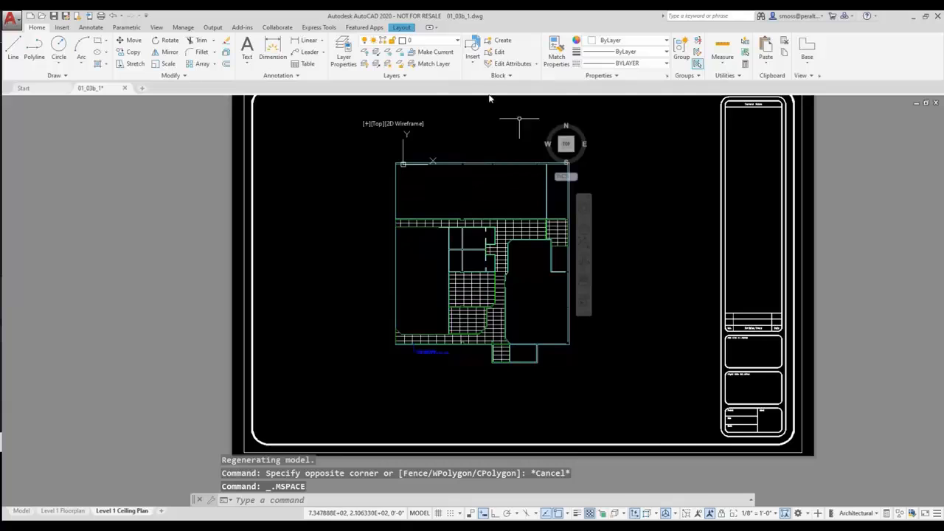
click(393, 76)
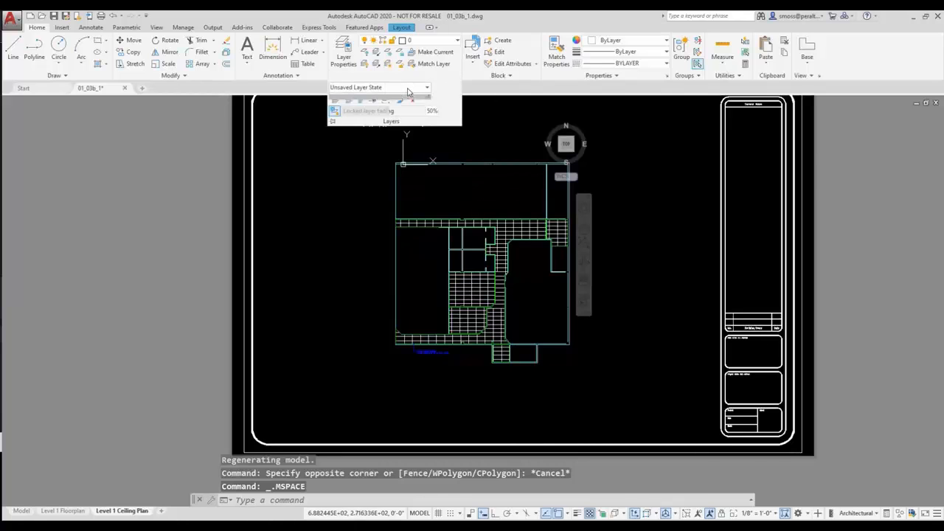
click(408, 88)
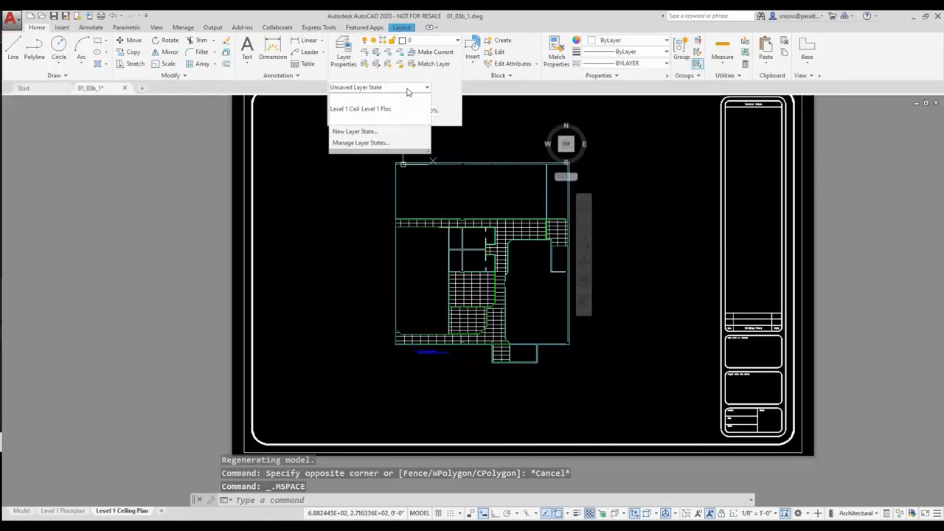
click(341, 118)
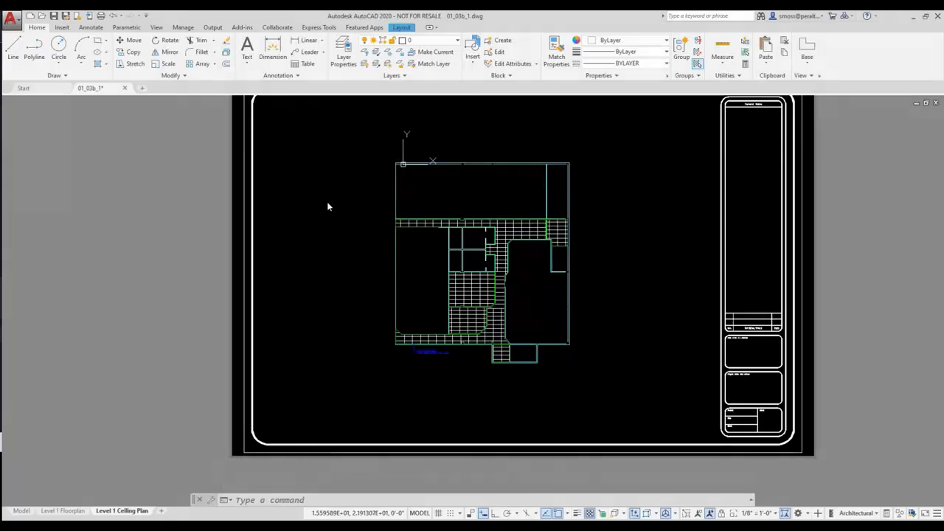
double_click(441, 468)
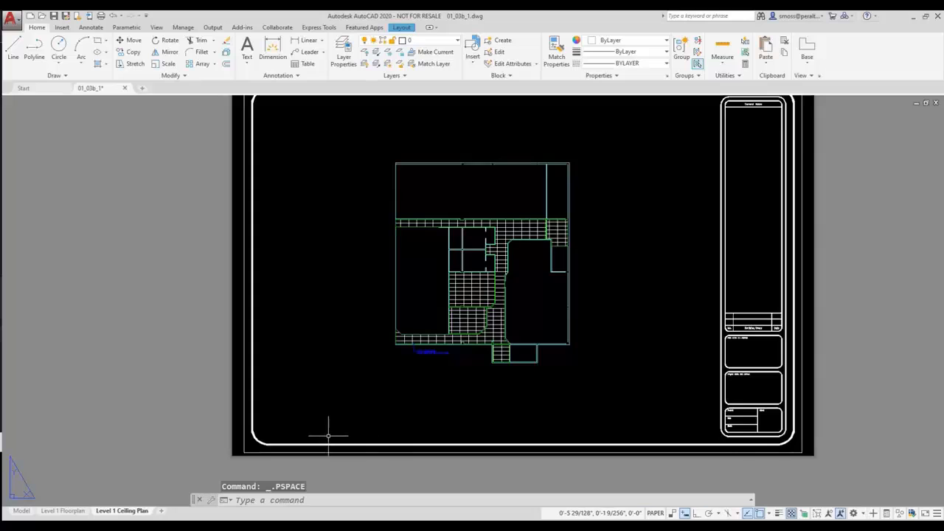
Compare the layers displayed on the Level 1 Floorplan and Level 1 Ceiling Plan layouts
click(78, 511)
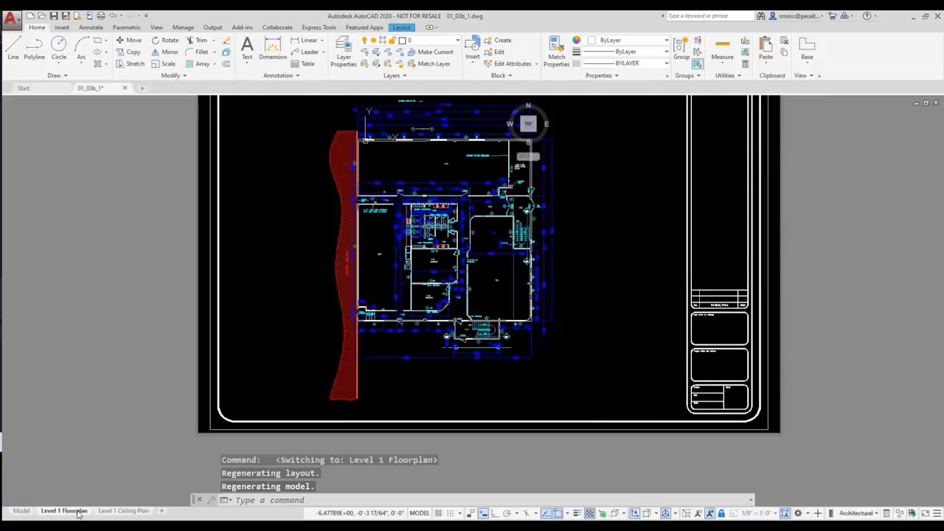
click(112, 511)
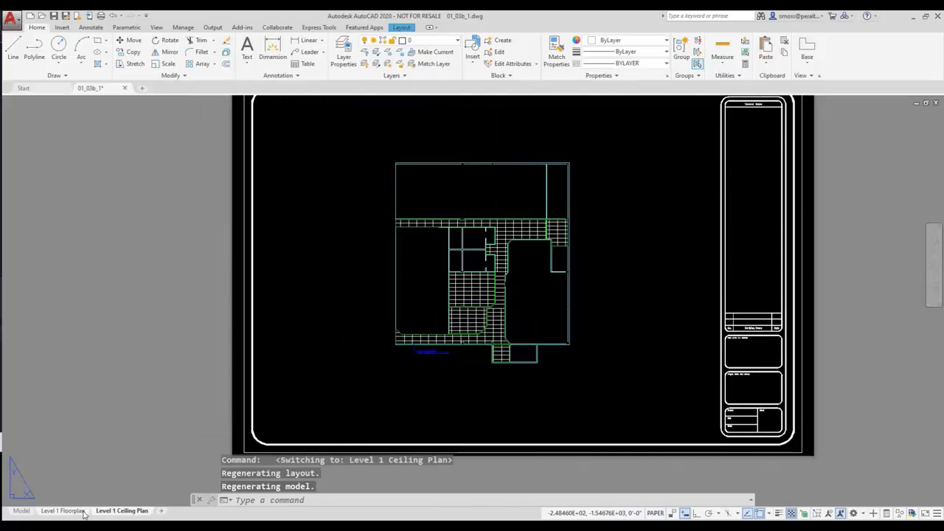
click(79, 511)
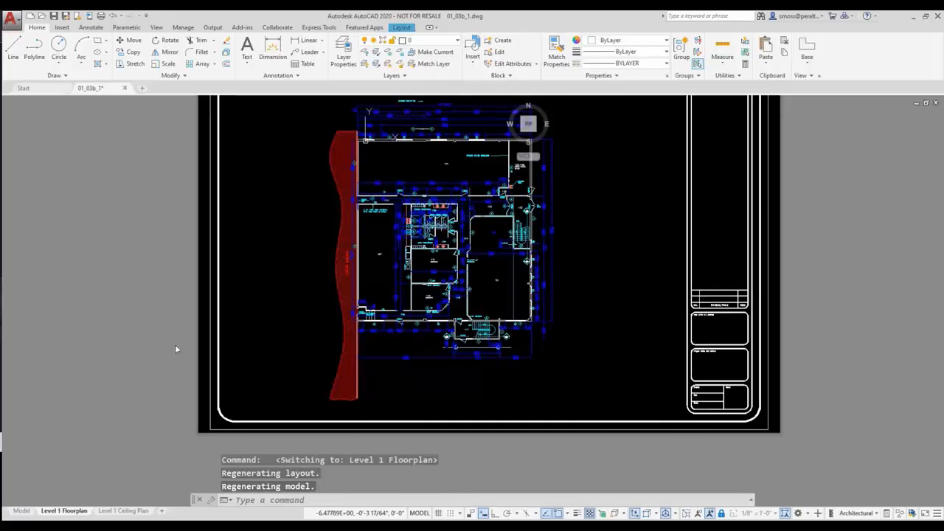
middle_drag(160, 312, 160, 347)
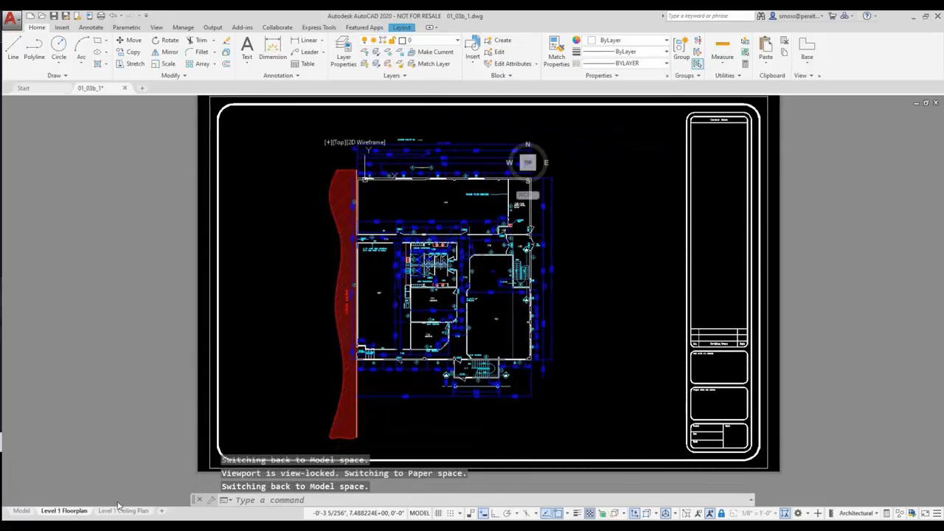
click(122, 514)
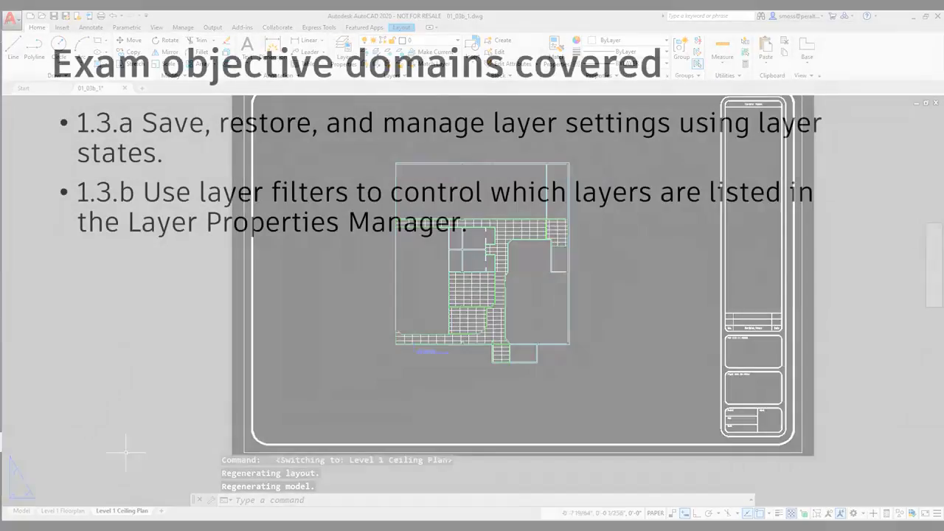